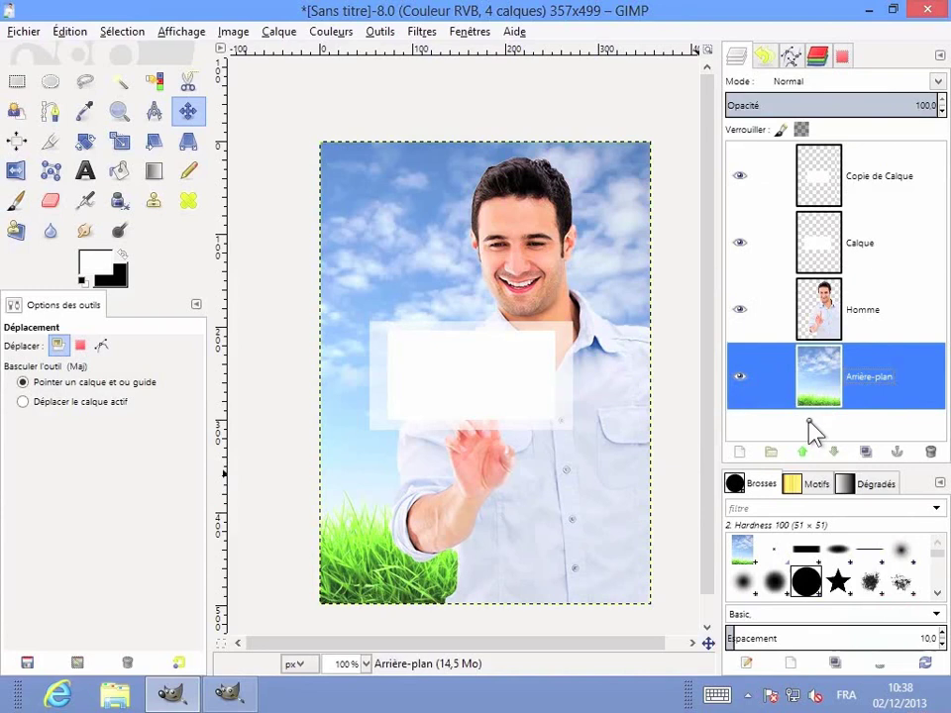
mouse_move(817, 400)
left_mouse_down()
mouse_move(820, 193)
mouse_move(830, 223)
left_mouse_up()
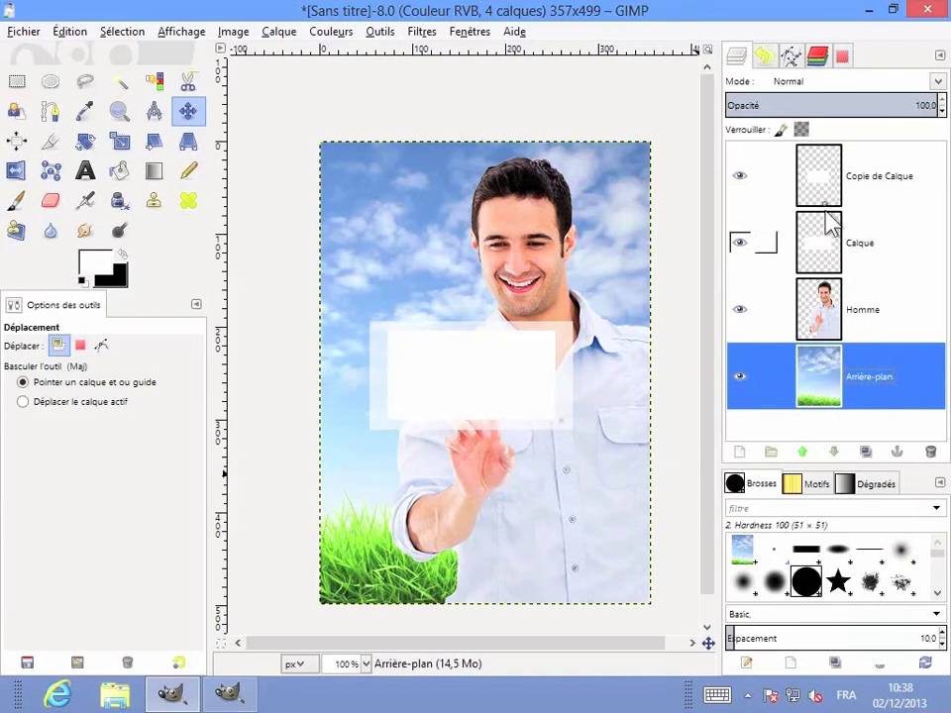
left_click(741, 183)
left_click(745, 193)
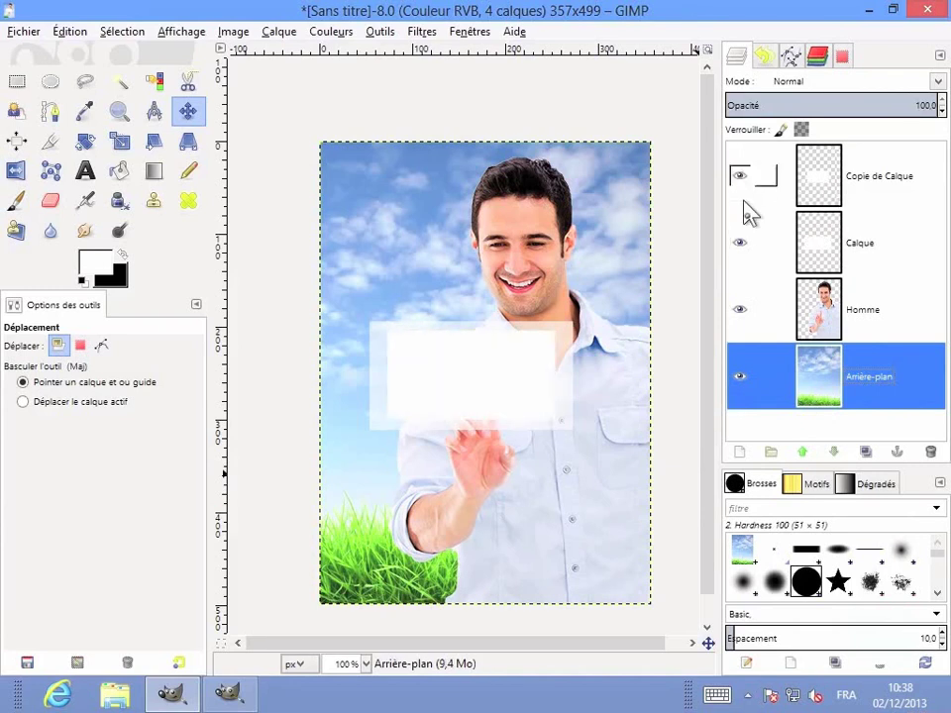
left_click(740, 243)
left_click(740, 243)
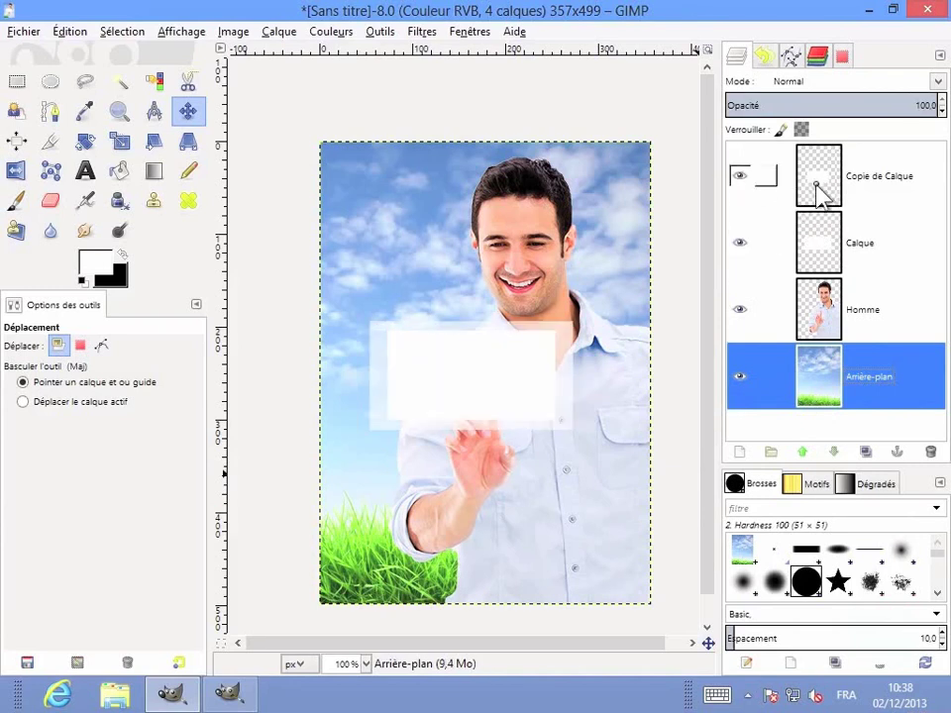
left_click(818, 196)
left_click(823, 237)
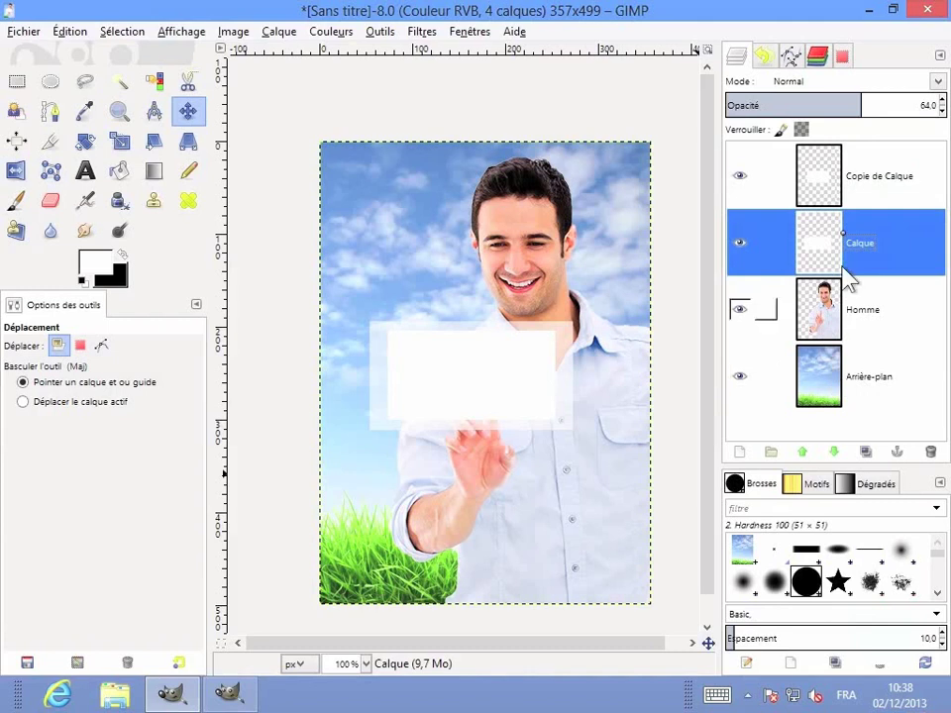
left_click(828, 186)
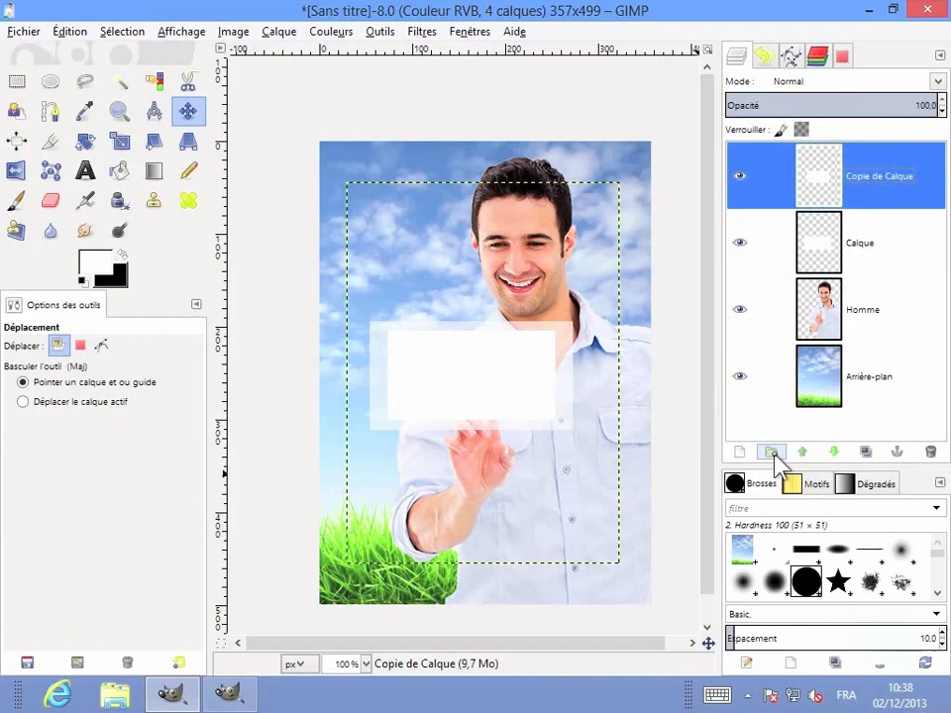
Create a new layer group at the top of the layer stack and name it 'Rectangles'
left_click(773, 453)
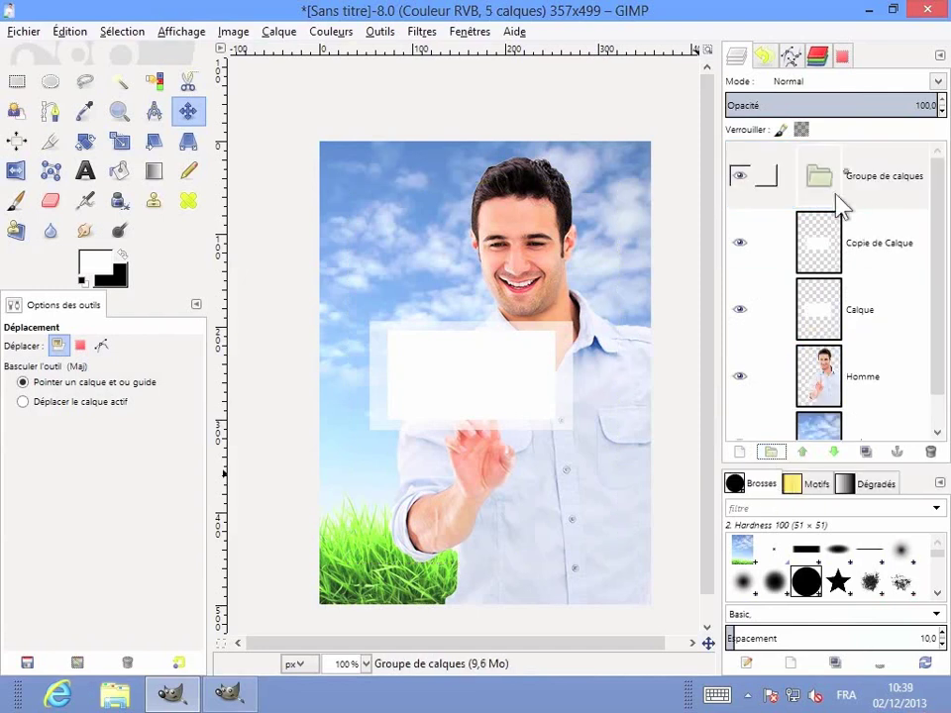
left_click(877, 203)
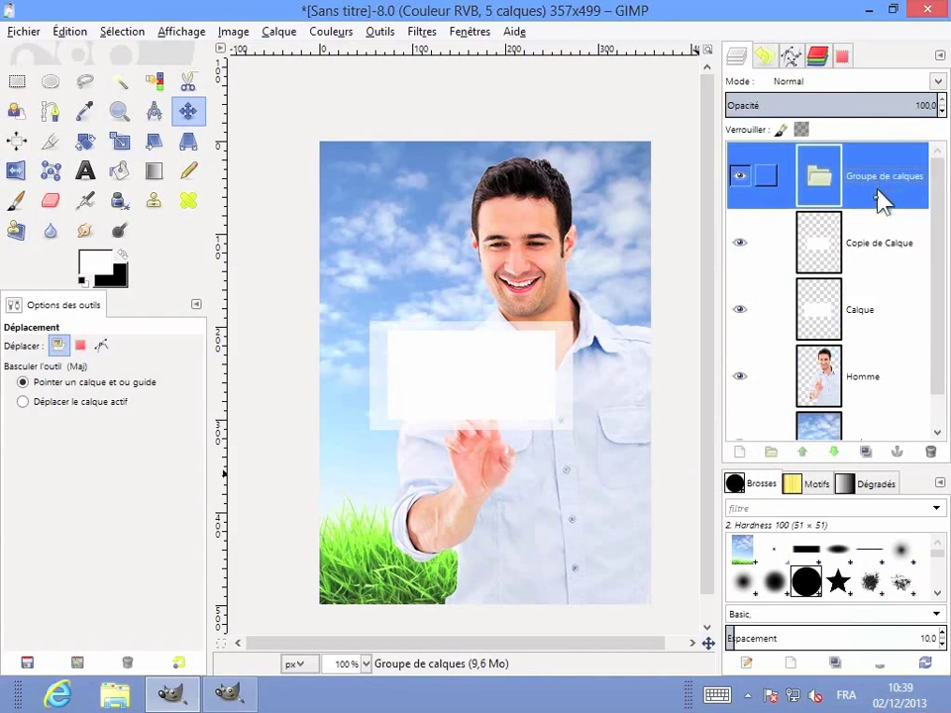
double_click(880, 183)
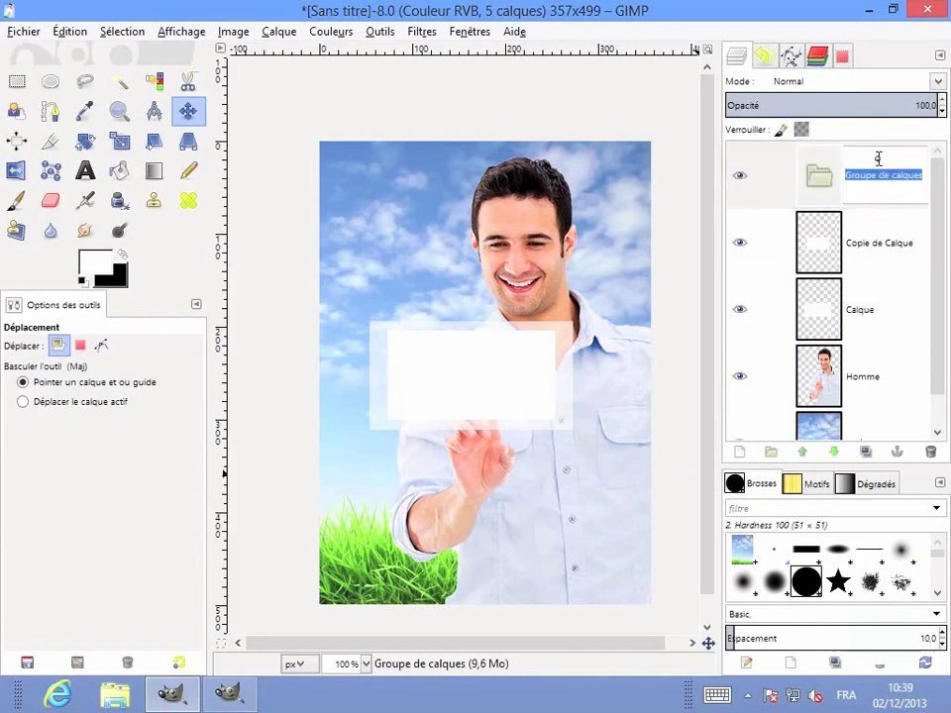
type("Rectangles")
key("Return")
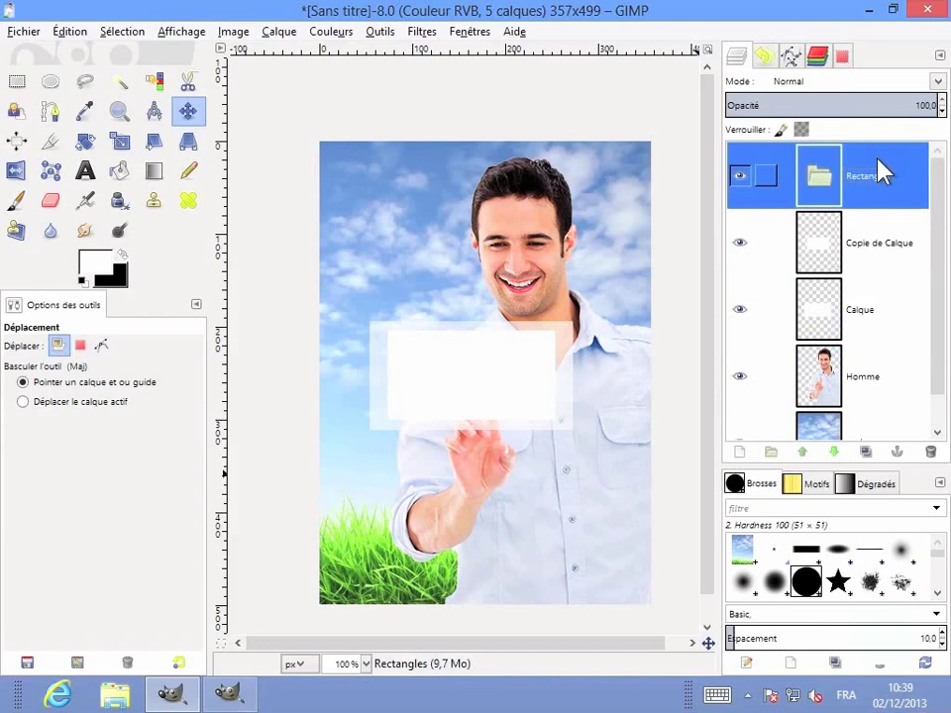
left_click(834, 248)
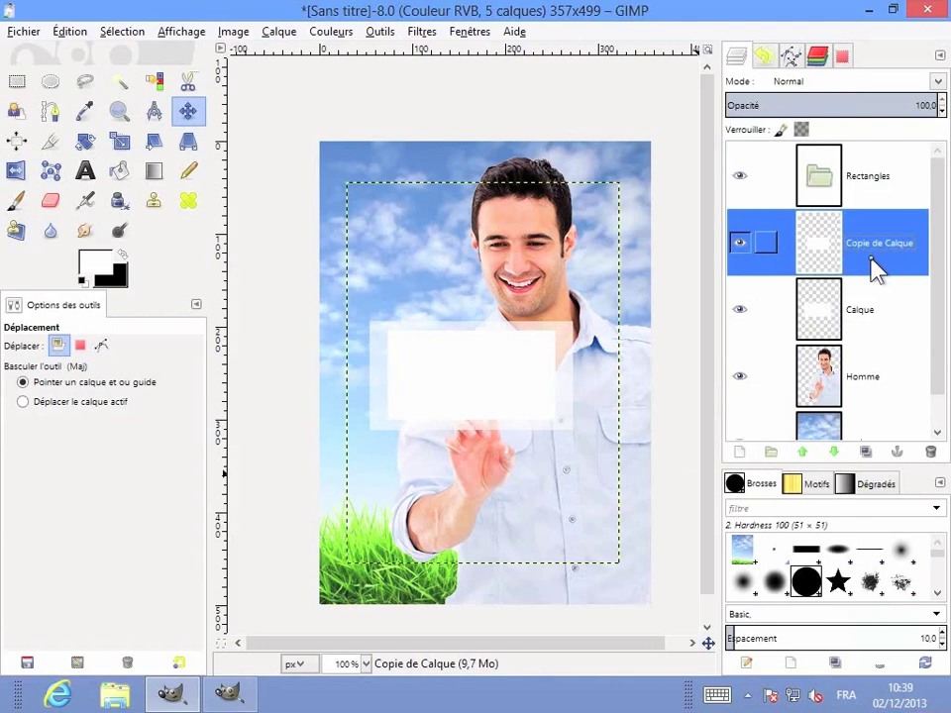
Move Copie de Calque and Calque into the Rectangles group, then collapse the group
left_click_drag(871, 265, 861, 176)
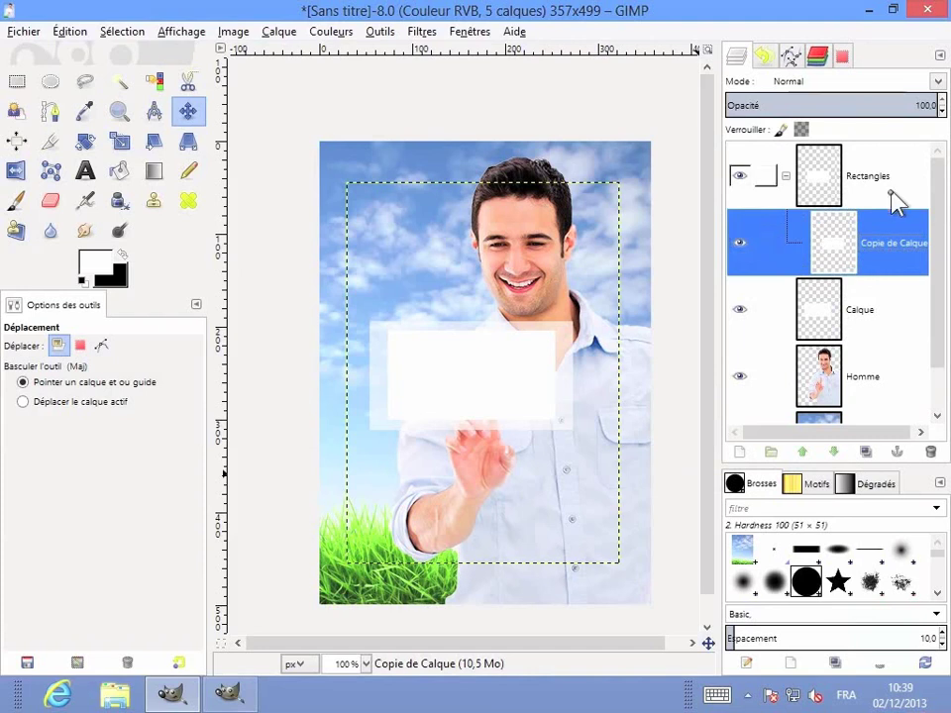
left_click(842, 187)
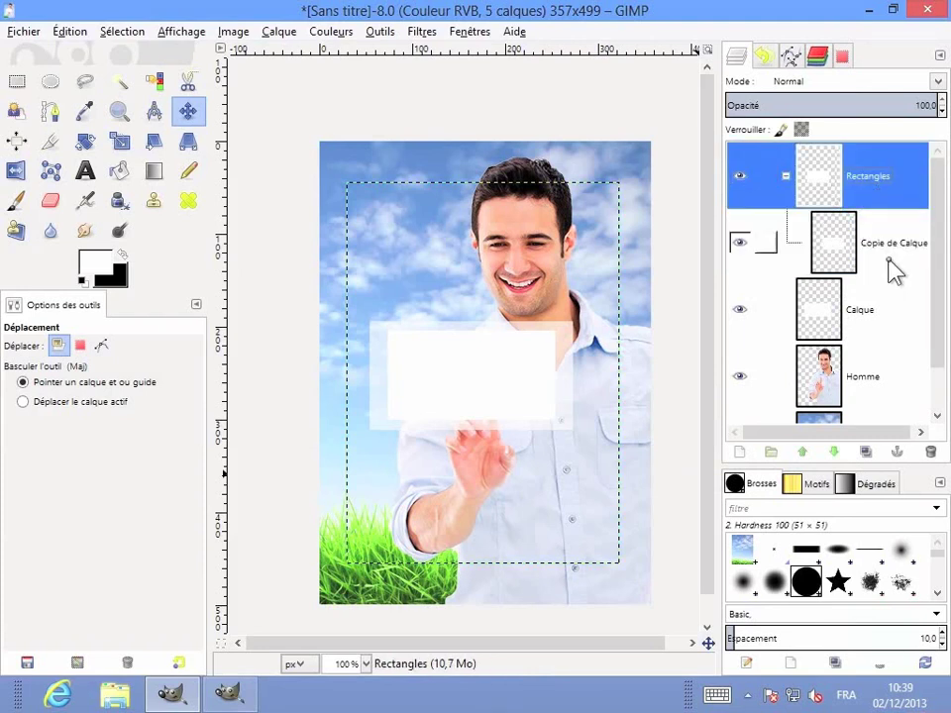
left_click(852, 330)
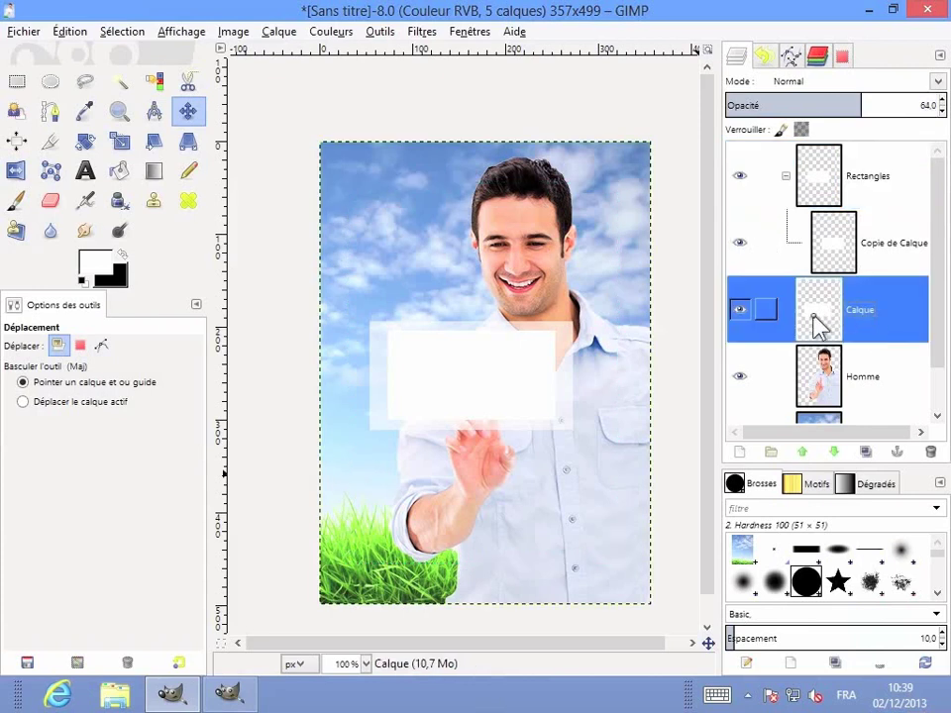
mouse_move(815, 327)
left_mouse_down()
mouse_move(881, 265)
mouse_move(834, 180)
left_mouse_up()
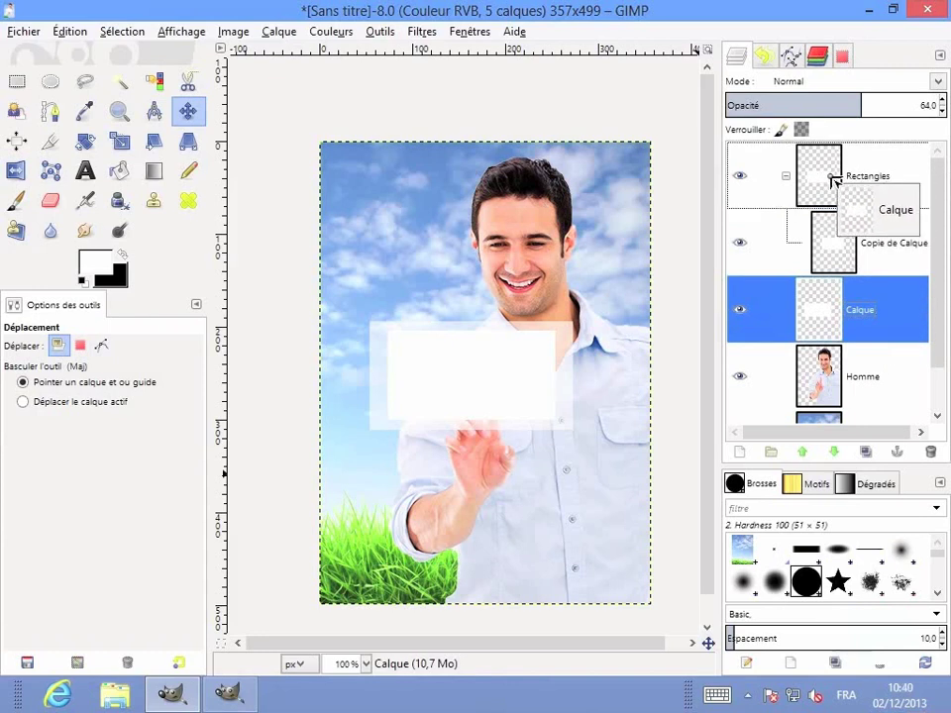
left_click_drag(834, 179, 834, 181)
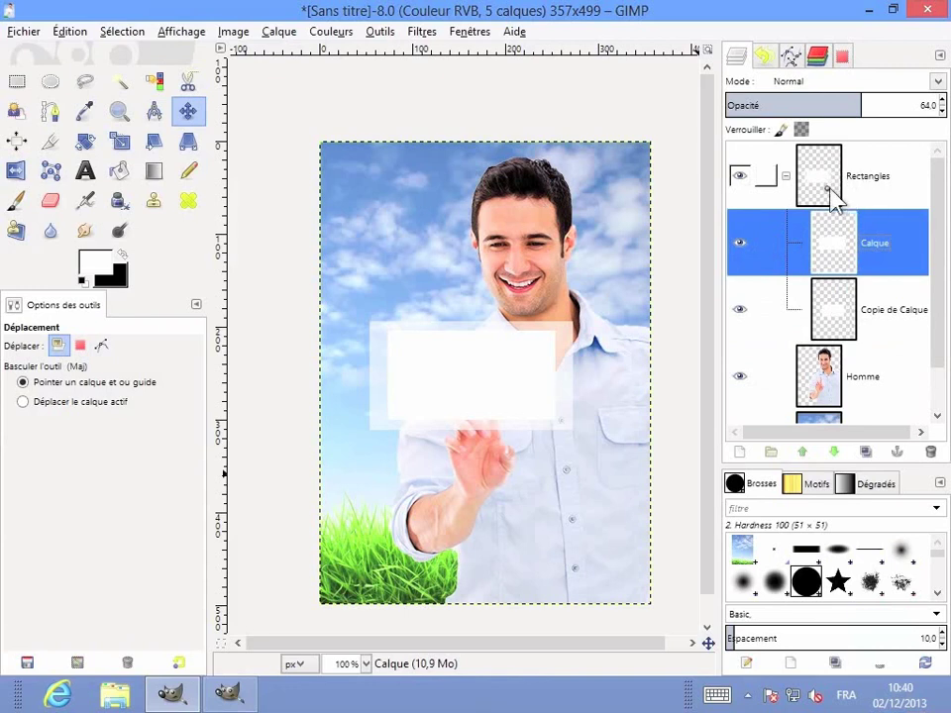
left_click_drag(851, 191, 789, 188)
mouse_move(789, 188)
left_mouse_down()
mouse_move(798, 317)
mouse_move(786, 255)
mouse_move(763, 251)
mouse_move(763, 223)
mouse_move(790, 216)
mouse_move(785, 196)
mouse_move(805, 198)
mouse_move(788, 187)
mouse_move(805, 180)
mouse_move(798, 192)
mouse_move(789, 181)
left_mouse_up()
left_click(785, 176)
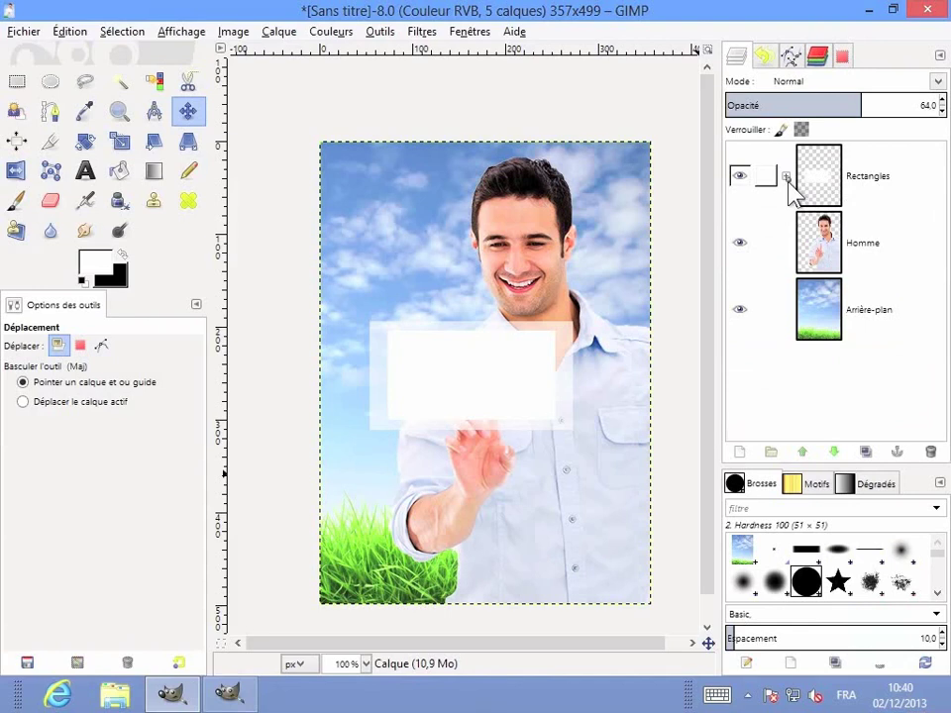
Expand the Rectangles group and toggle the Calque layer's visibility off and back on
left_click(785, 176)
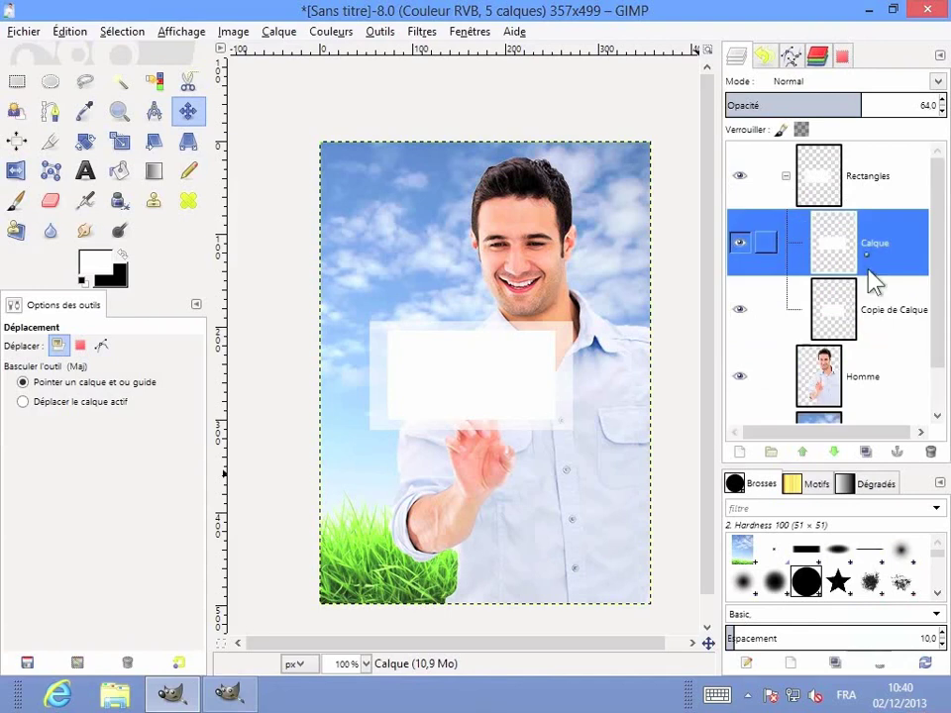
left_click(786, 177)
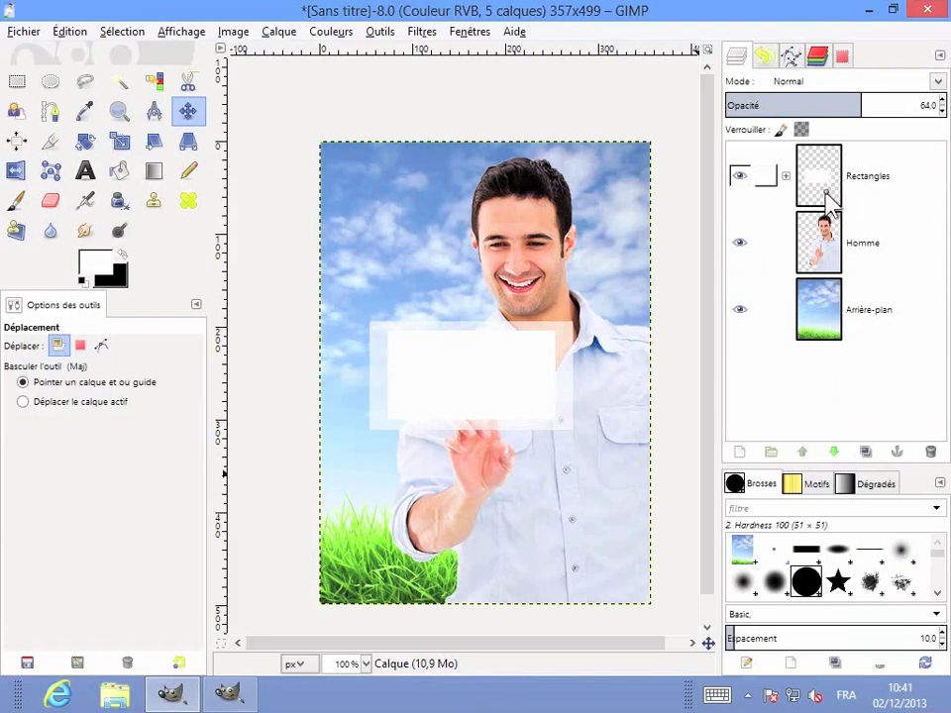
left_click(786, 175)
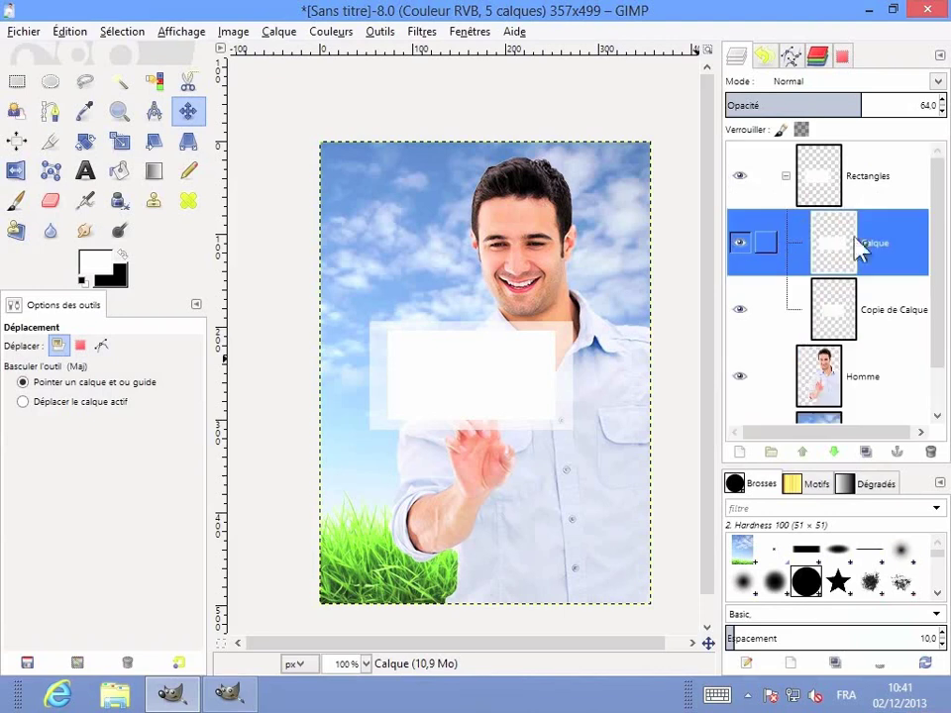
left_click(739, 245)
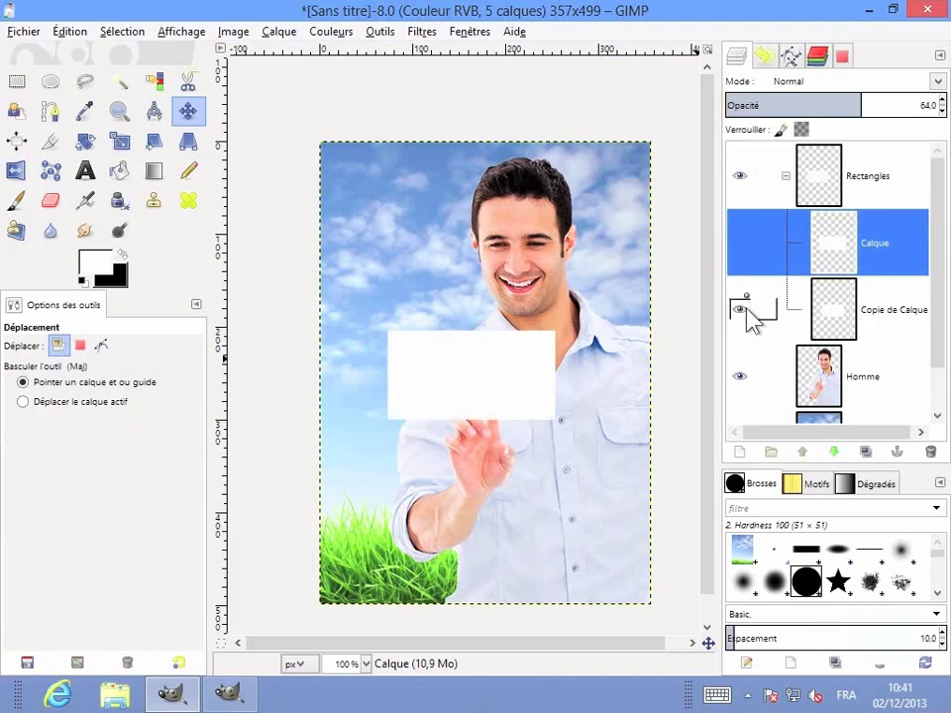
left_click(739, 242)
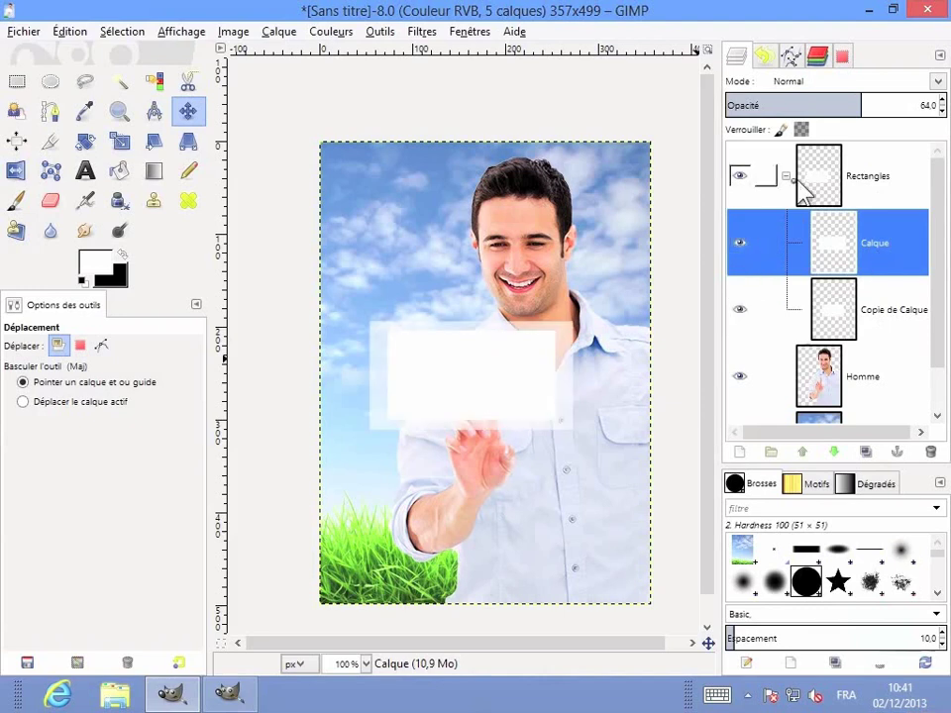
left_click(785, 175)
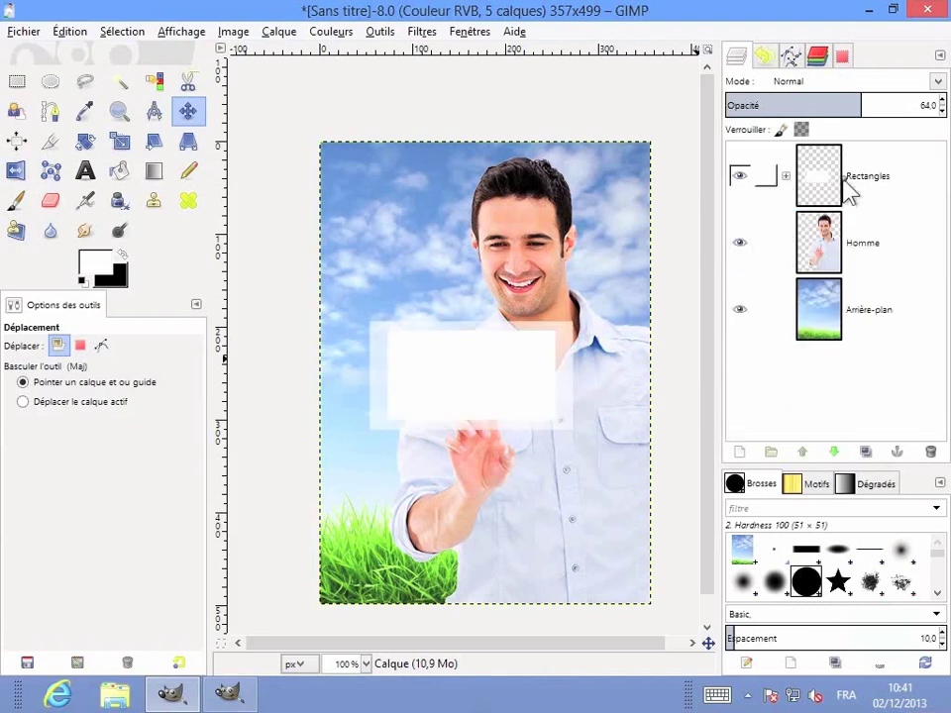
Hide and reshow the whole Rectangles group twice to compare the image
left_click(739, 178)
left_click(740, 177)
left_click(740, 178)
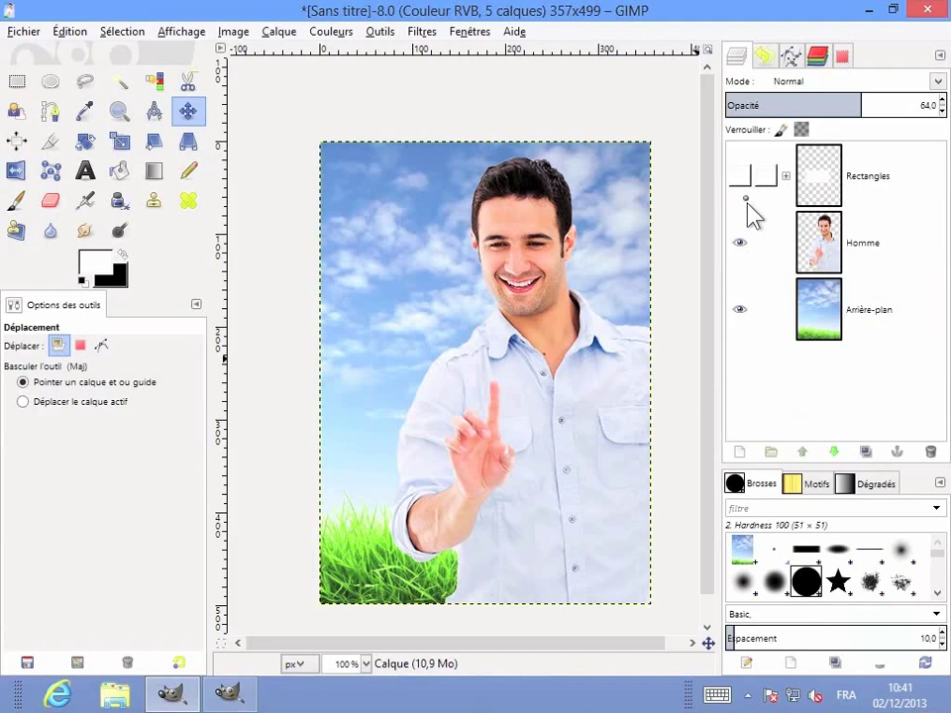
left_click(740, 178)
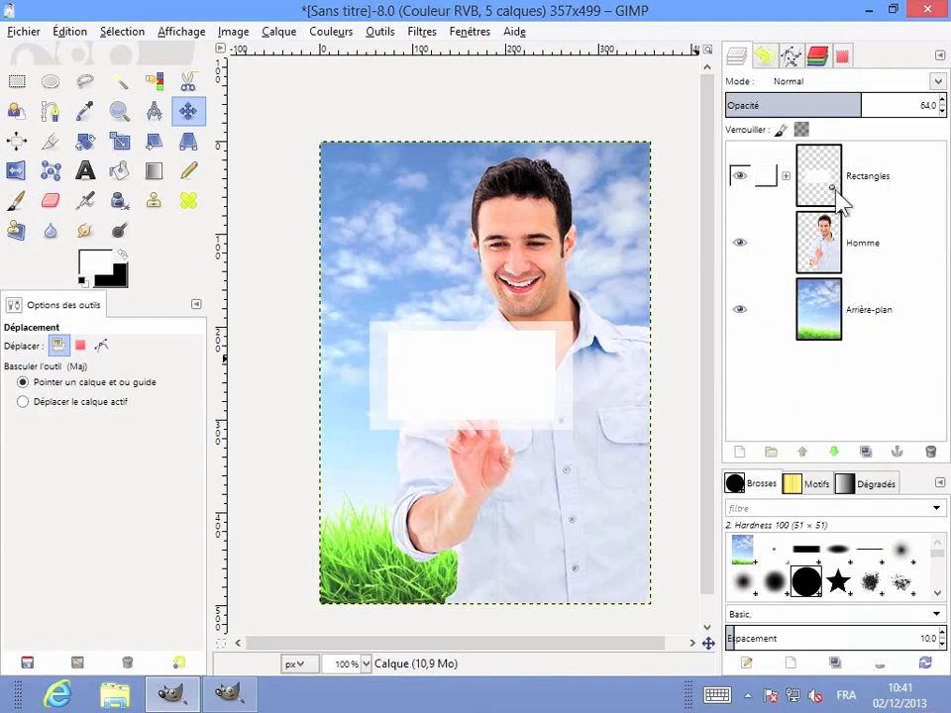
Lower the Rectangles group's opacity and check the opacity of Calque and Copie de Calque
left_click(832, 188)
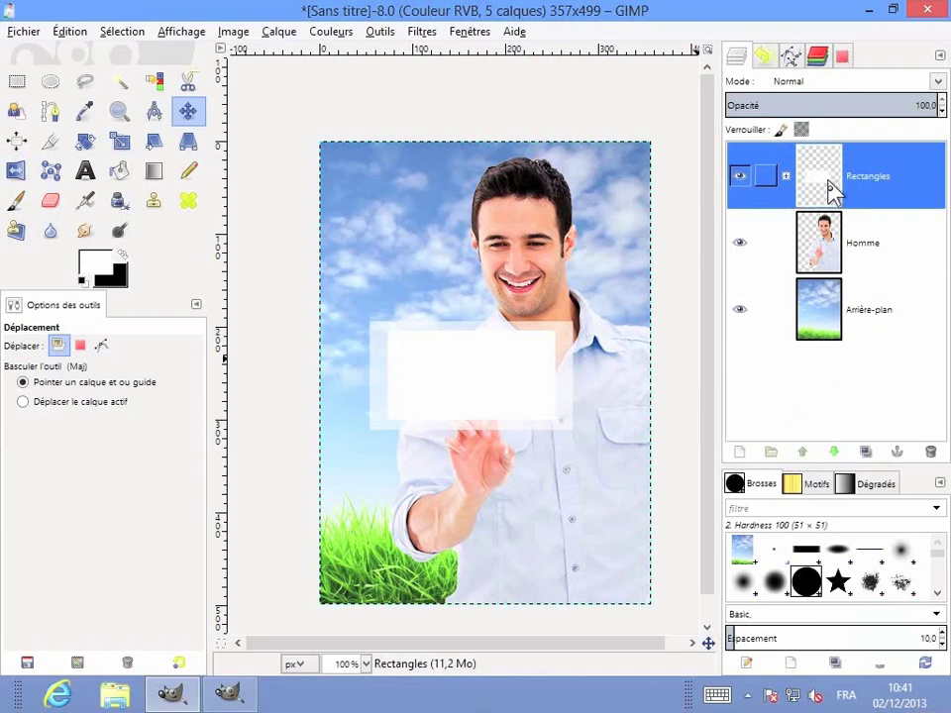
left_click(941, 109)
left_click(941, 111)
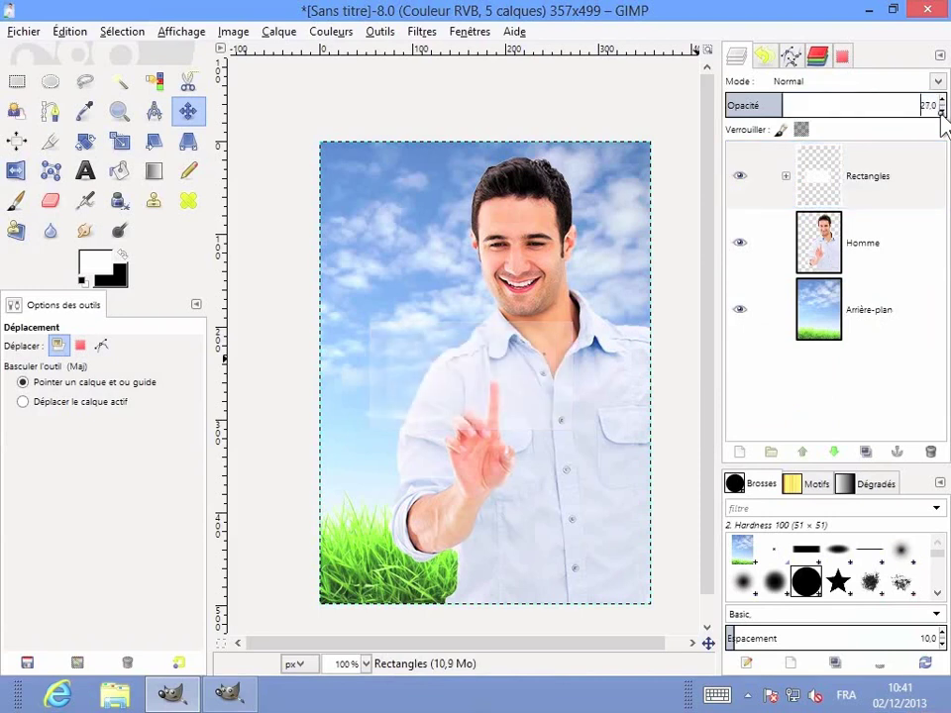
left_click(789, 180)
left_click(858, 242)
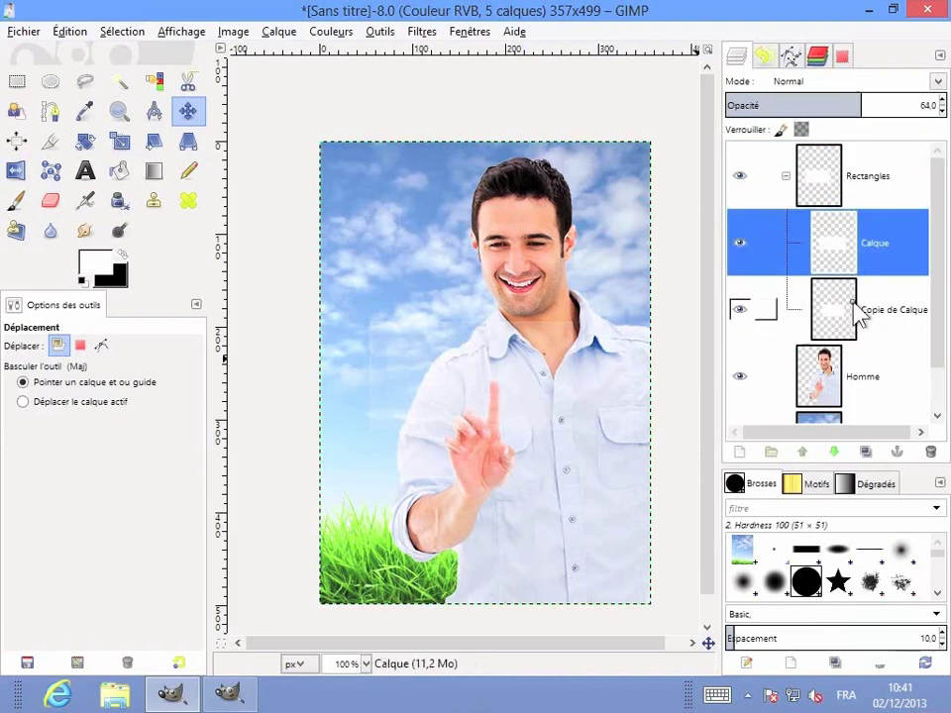
left_click(823, 299)
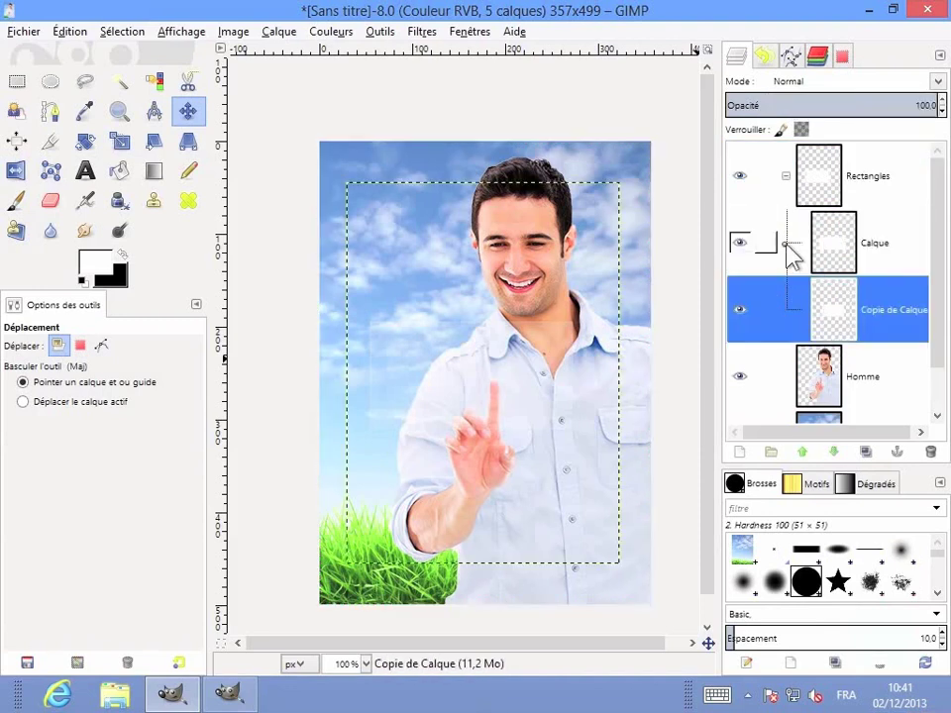
Bring the collapsed Rectangles group's opacity back up to about 89%
left_click(785, 176)
left_click(834, 185)
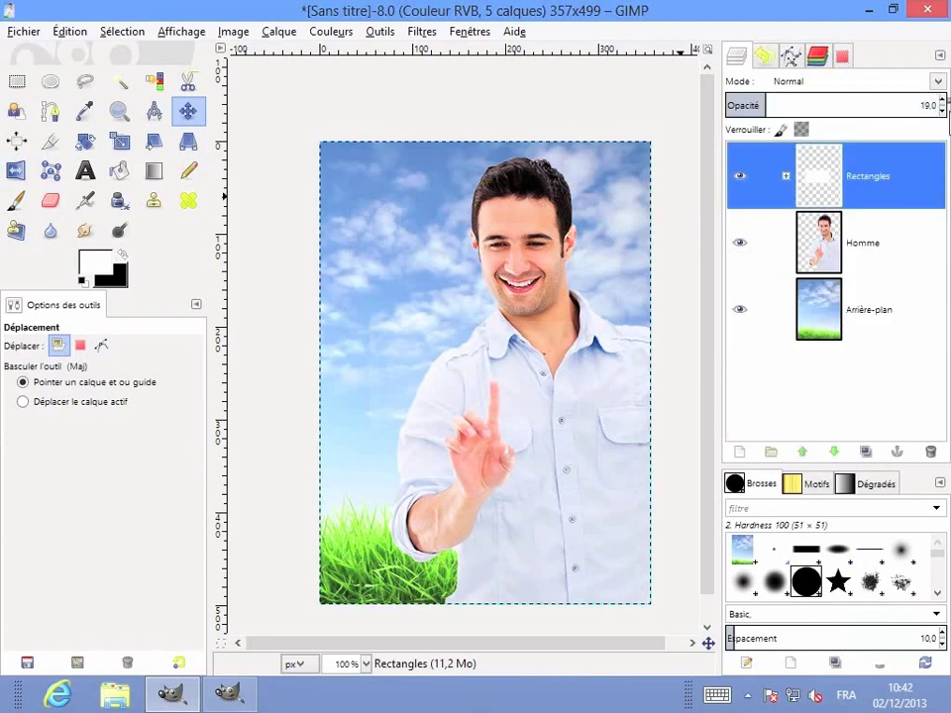
scroll(943, 107, "up", 10)
scroll(943, 107, "up", 4)
scroll(943, 107, "up", 10)
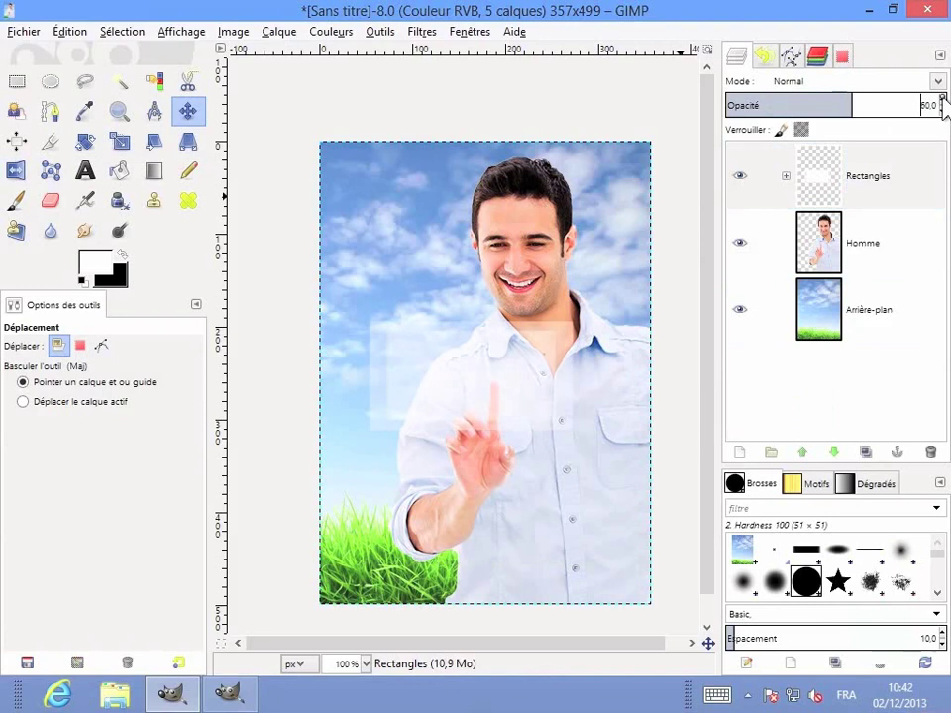
scroll(943, 107, "up", 20)
scroll(943, 107, "up", 2)
scroll(943, 107, "up", 2)
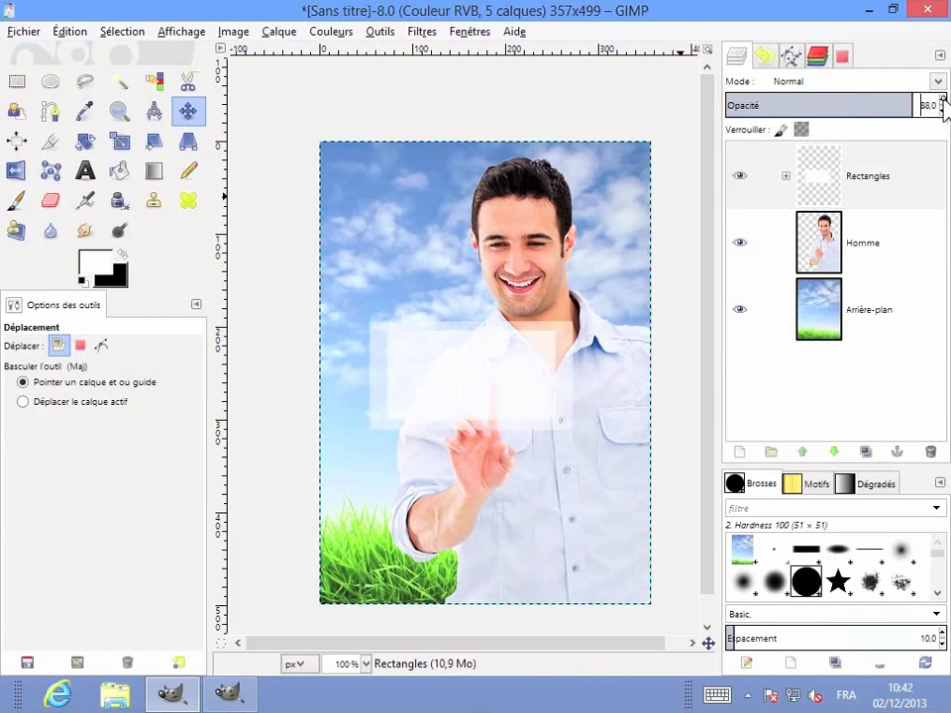
scroll(943, 107, "up", 1)
Add a new layer group and move Homme and Arrière-plan into it, Homme above Arrière-plan
left_click(869, 259)
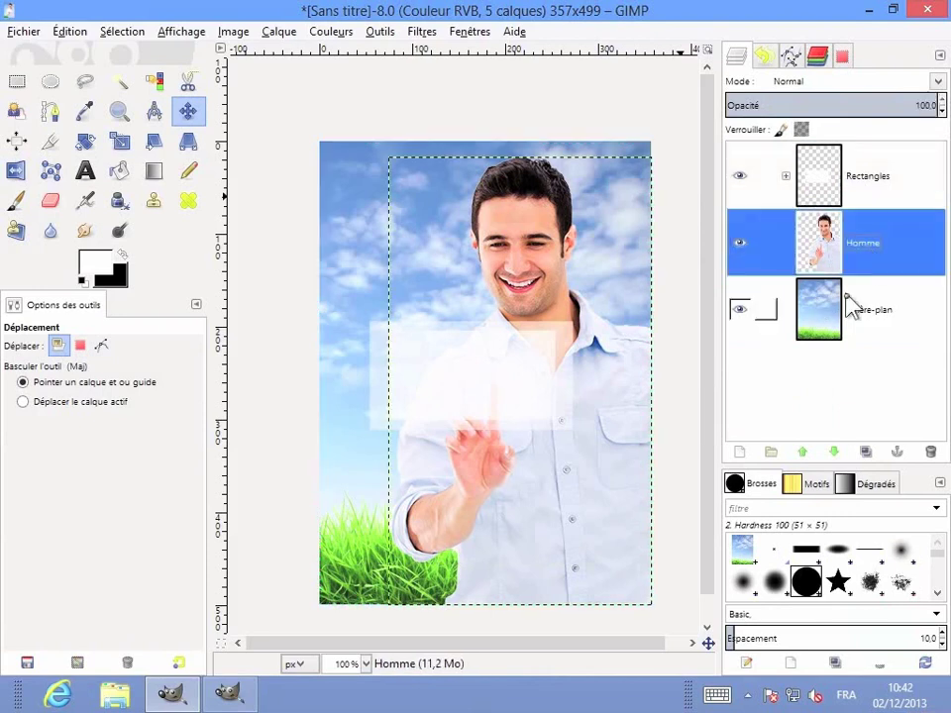
left_click(832, 313)
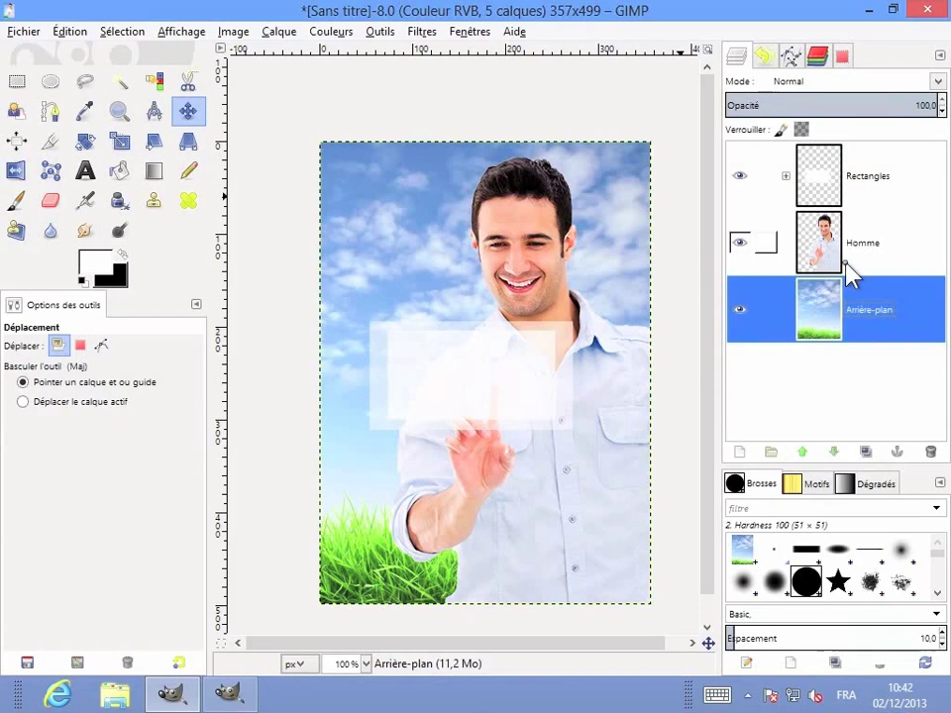
left_click(772, 452)
left_click(858, 309)
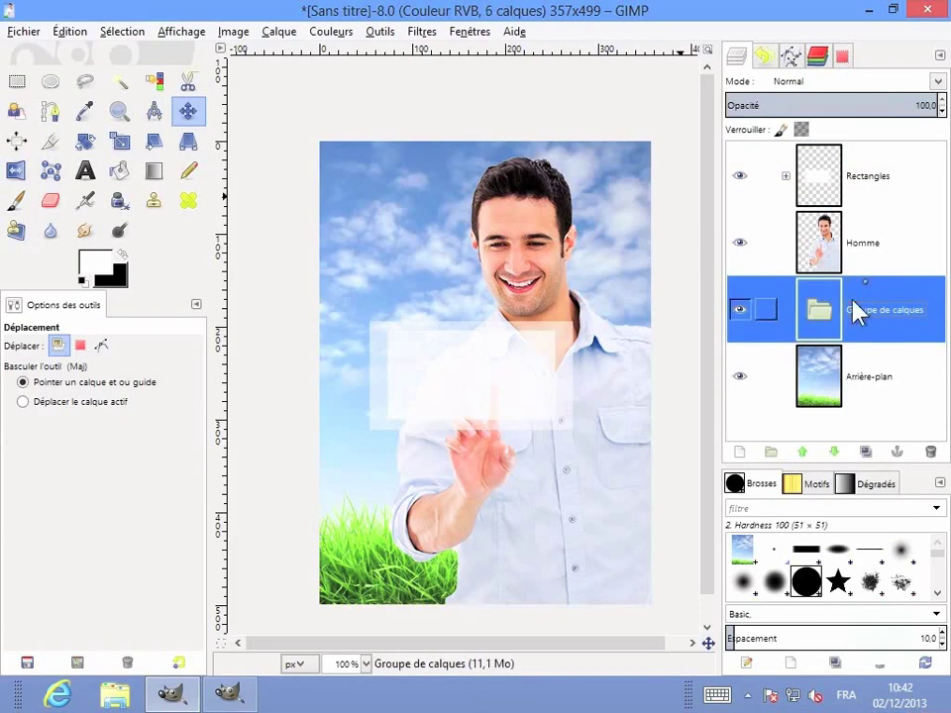
left_click(816, 245)
left_click_drag(820, 253, 818, 313)
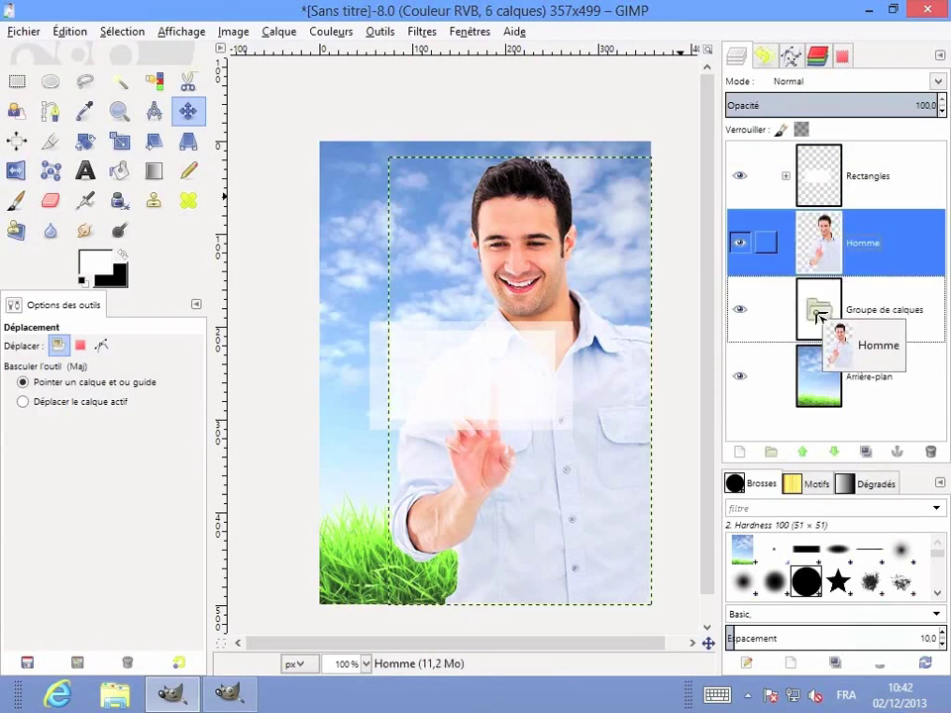
left_click(830, 396)
left_click_drag(832, 401, 854, 297)
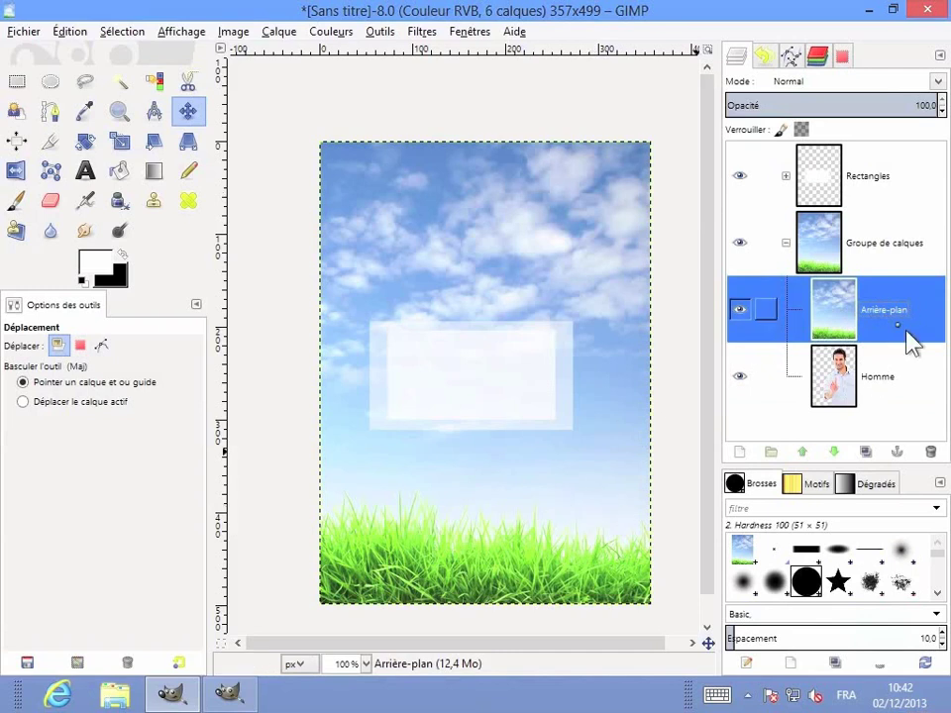
left_click_drag(851, 317, 868, 421)
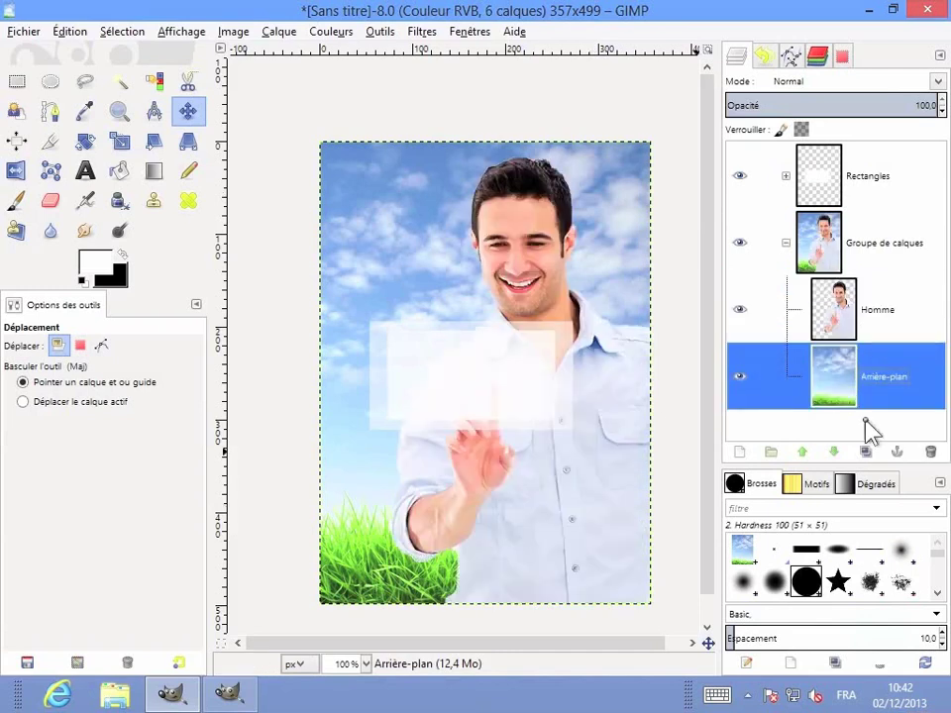
Move Homme and Arrière-plan back out, leaving the empty group at the bottom
left_click(785, 244)
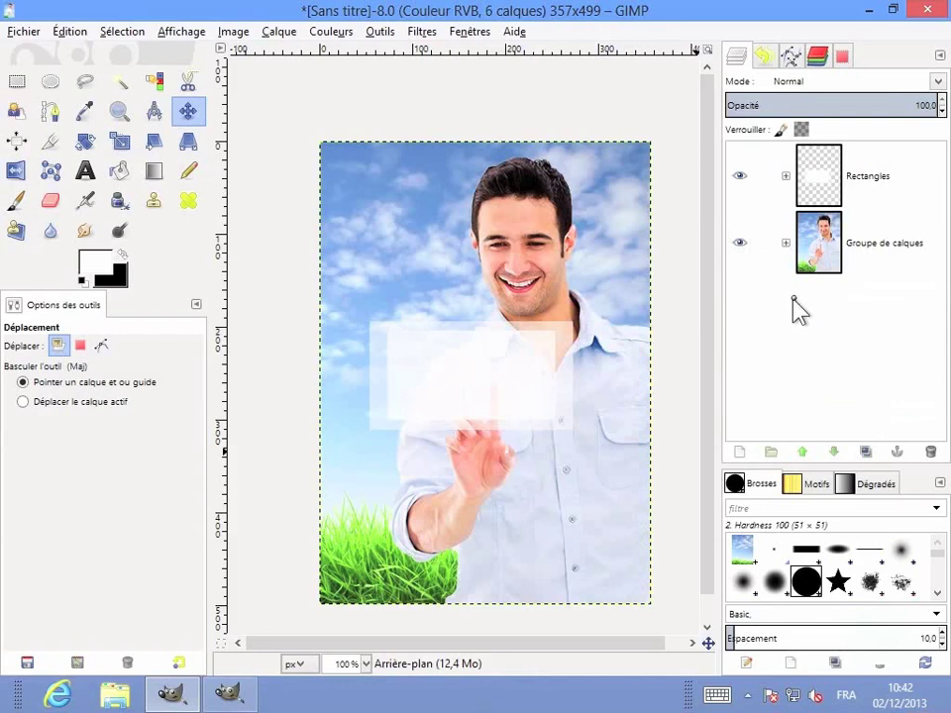
left_click(785, 244)
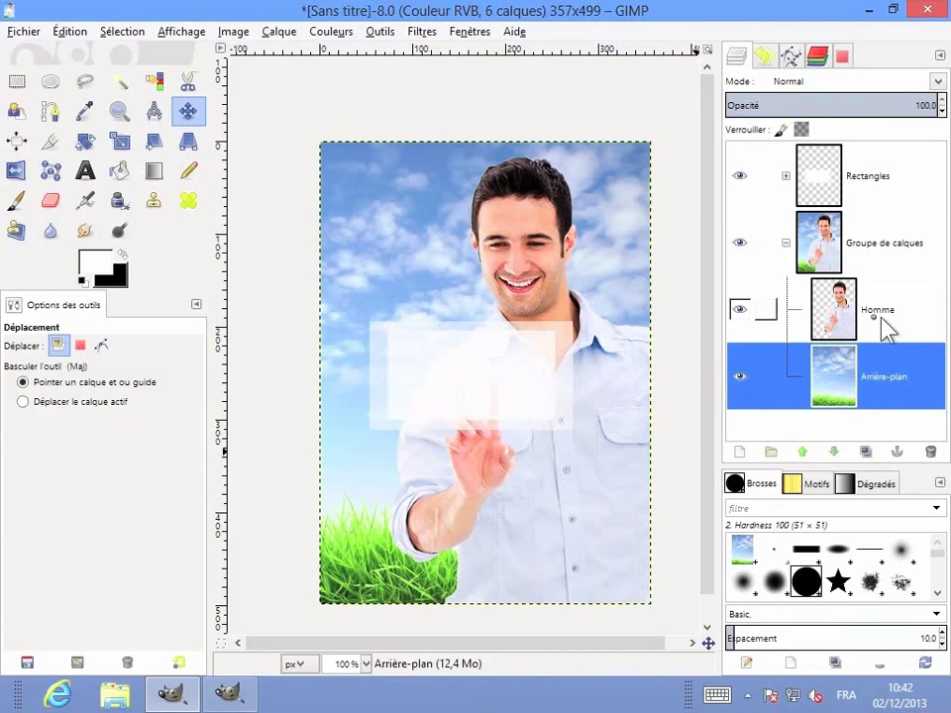
left_click(815, 309)
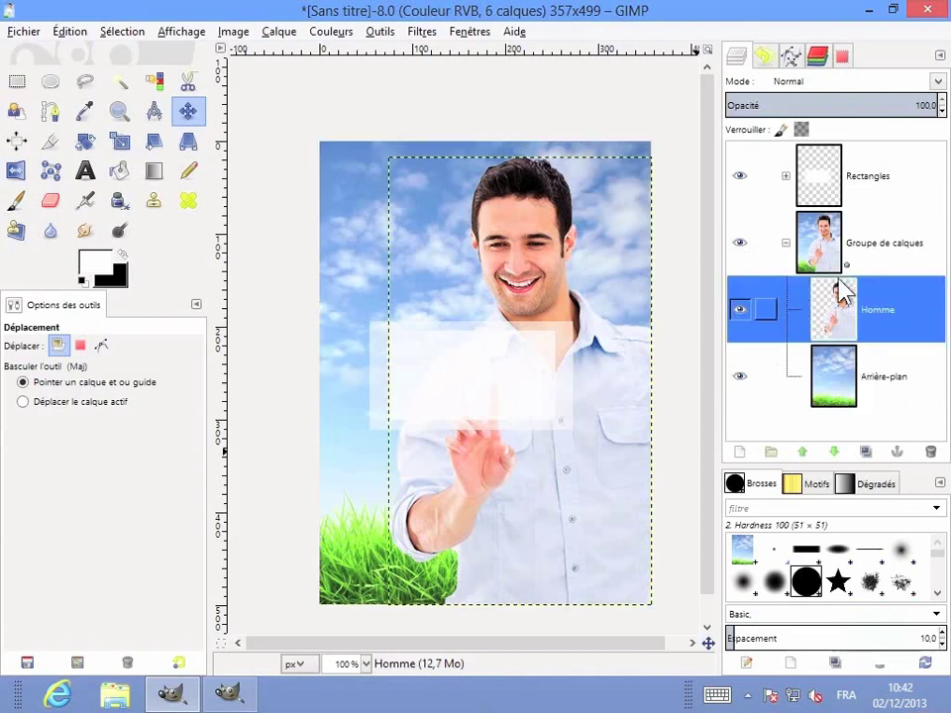
mouse_move(836, 318)
left_mouse_down()
mouse_move(842, 331)
mouse_move(837, 214)
left_mouse_up()
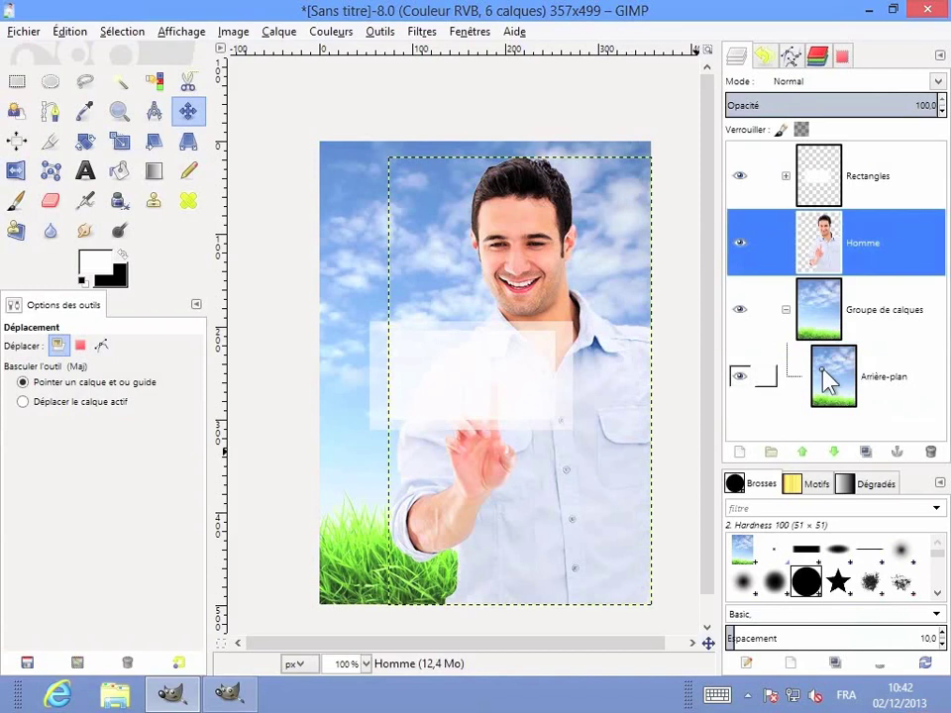
left_click(785, 311)
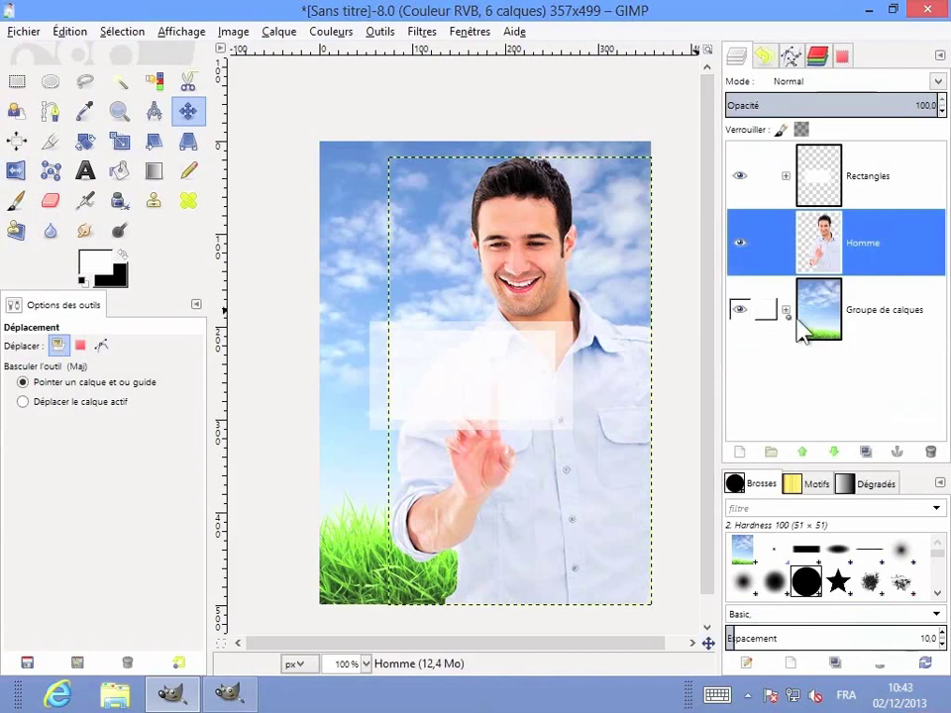
left_click(785, 310)
mouse_move(842, 386)
left_mouse_down()
mouse_move(855, 284)
mouse_move(870, 297)
left_mouse_up()
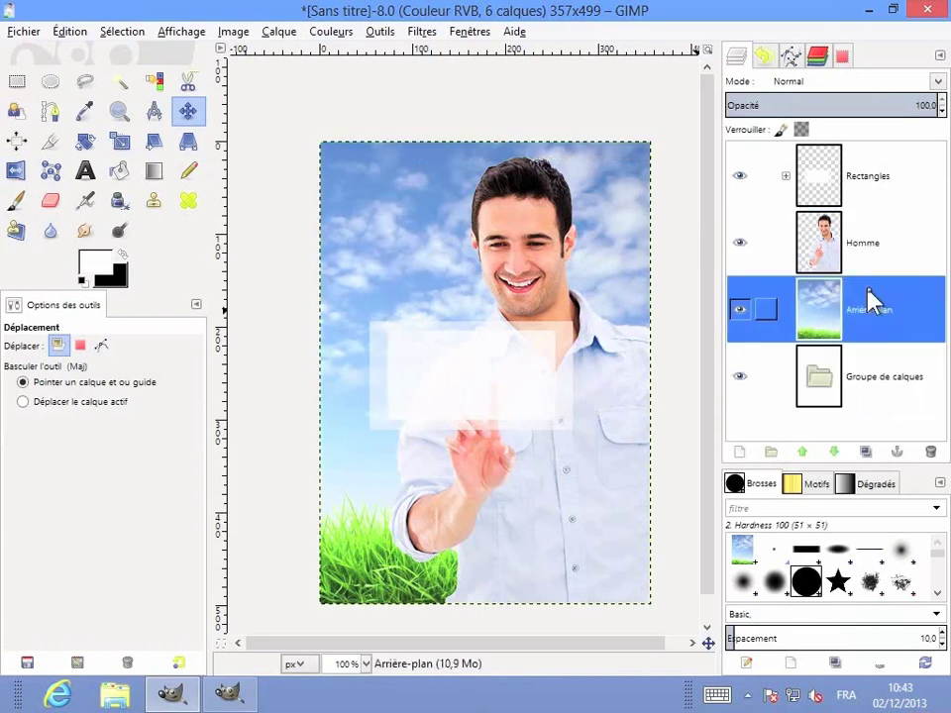
Delete the empty Groupe de calques from the bottom of the layer stack
left_click(846, 398)
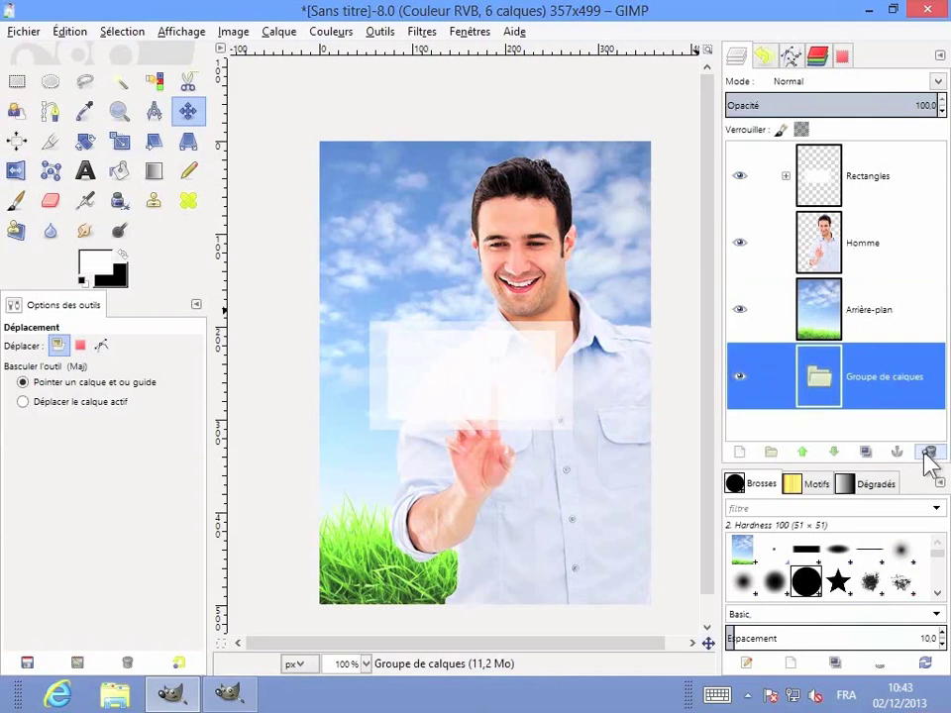
left_click(929, 453)
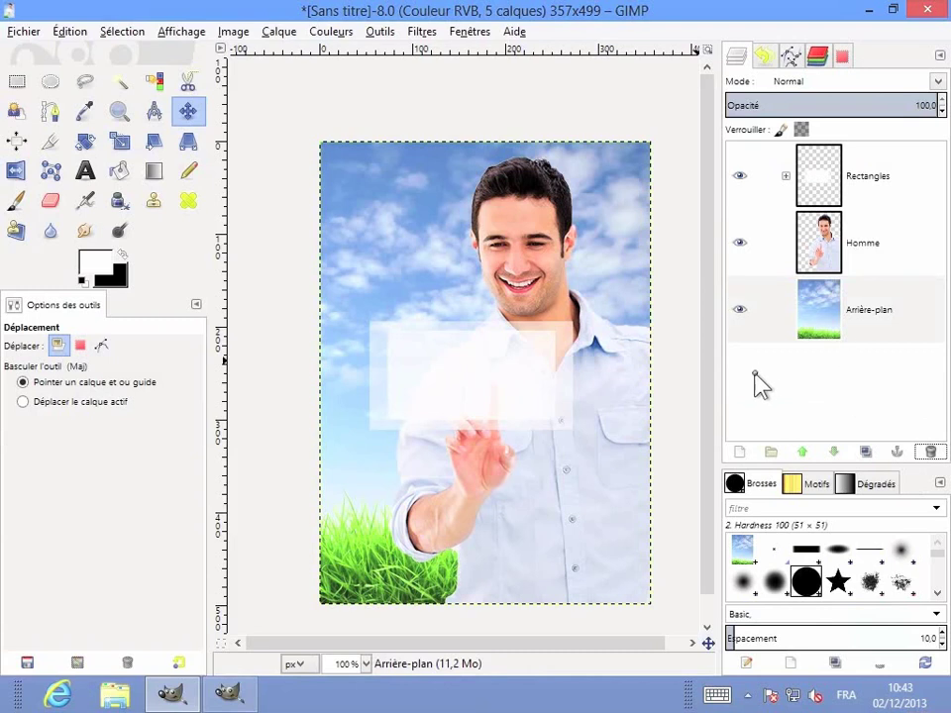